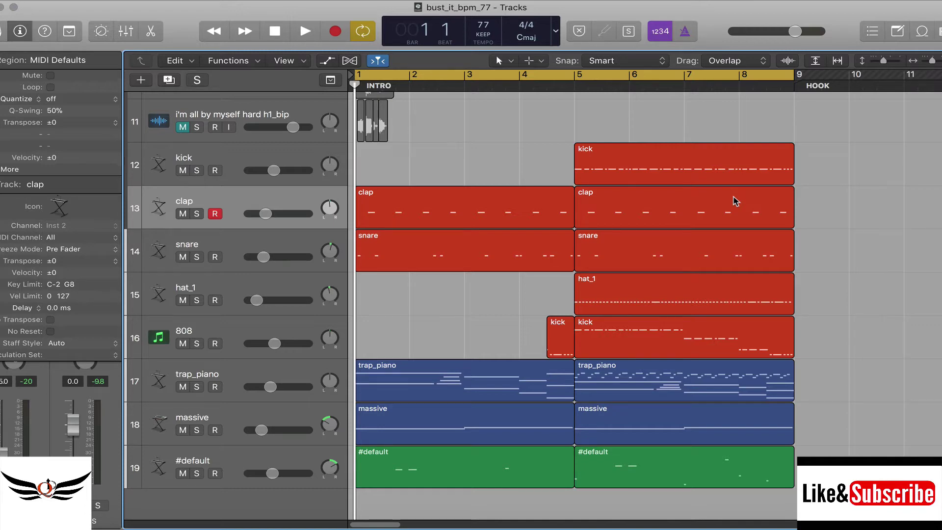
Search the Key Commands list for 'note' to find Note Repeat's Shift-1 shortcut
{"action": "key", "text": "alt+k"}
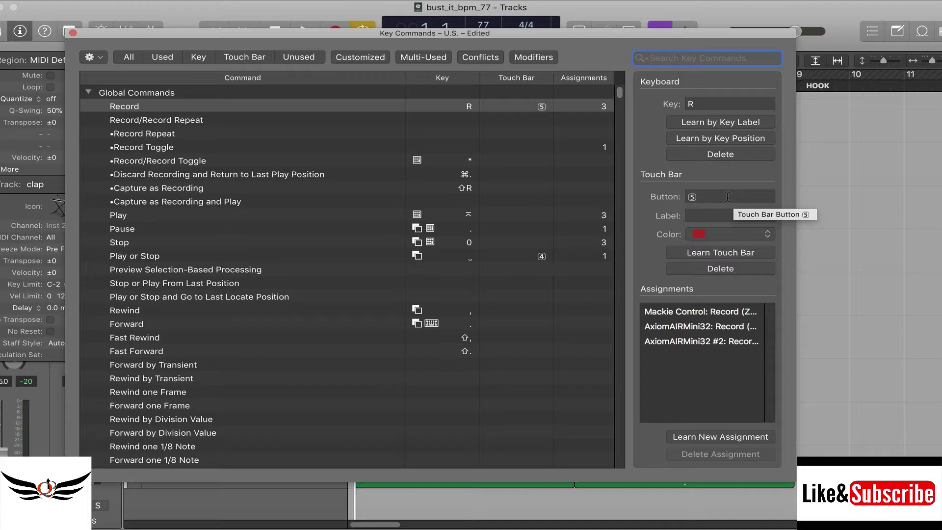
{"action": "type", "text": "note"}
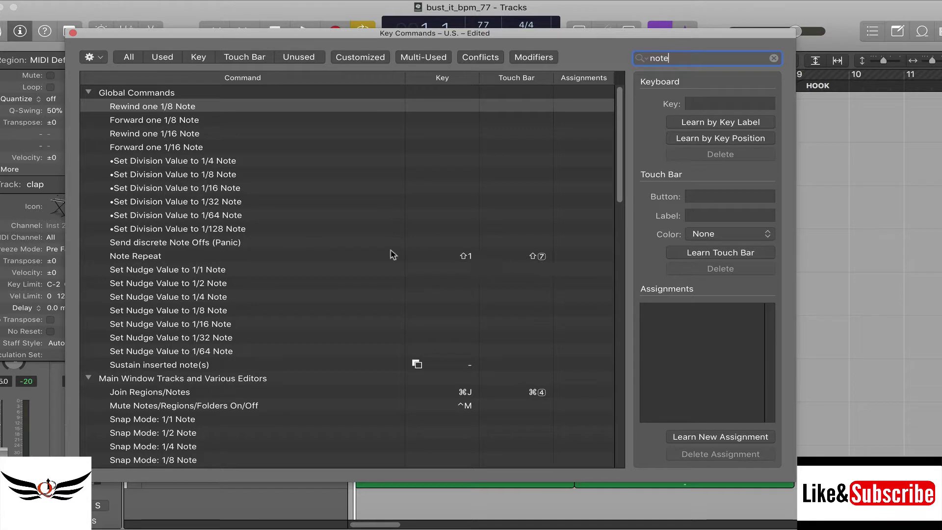
{"action": "left_click", "coordinate": [272, 256]}
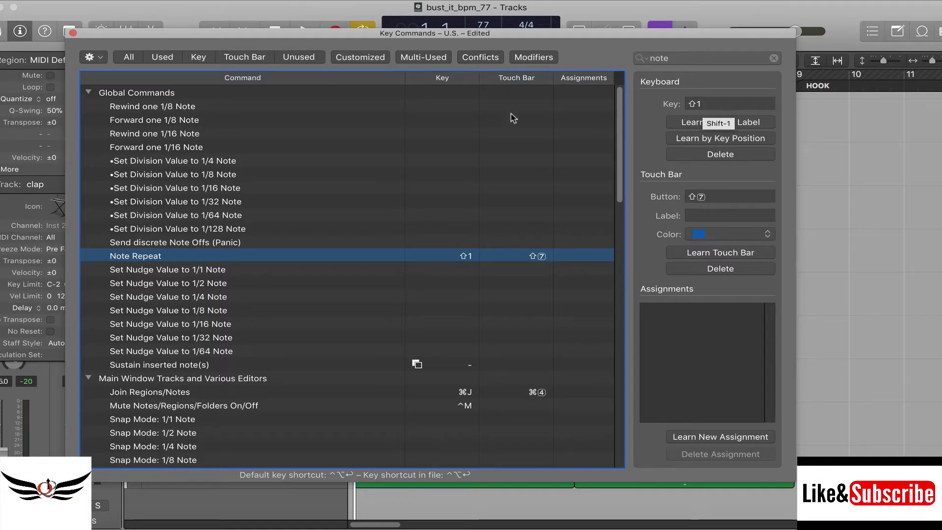
Close Key Commands, open Note Repeat with Shift-1, reposition it, and show its full options
{"action": "left_click", "coordinate": [73, 33]}
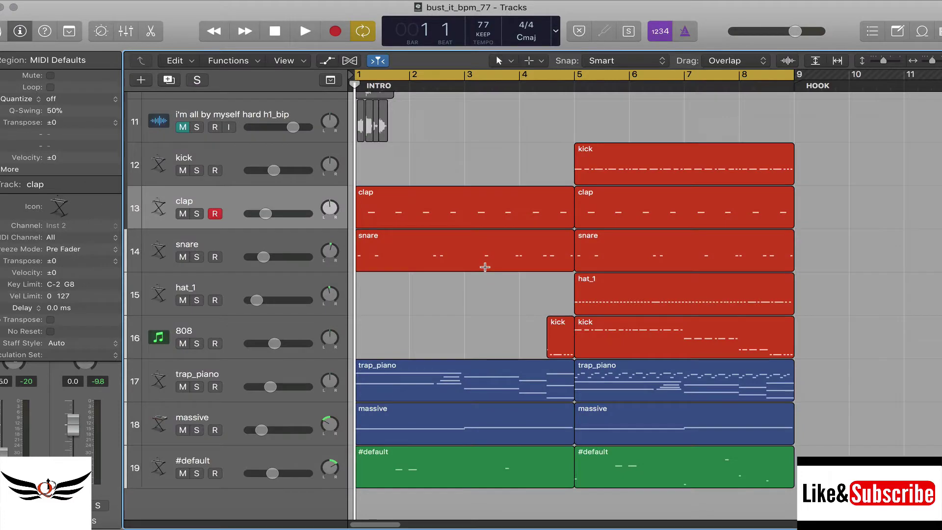
{"action": "key", "text": "shift+1"}
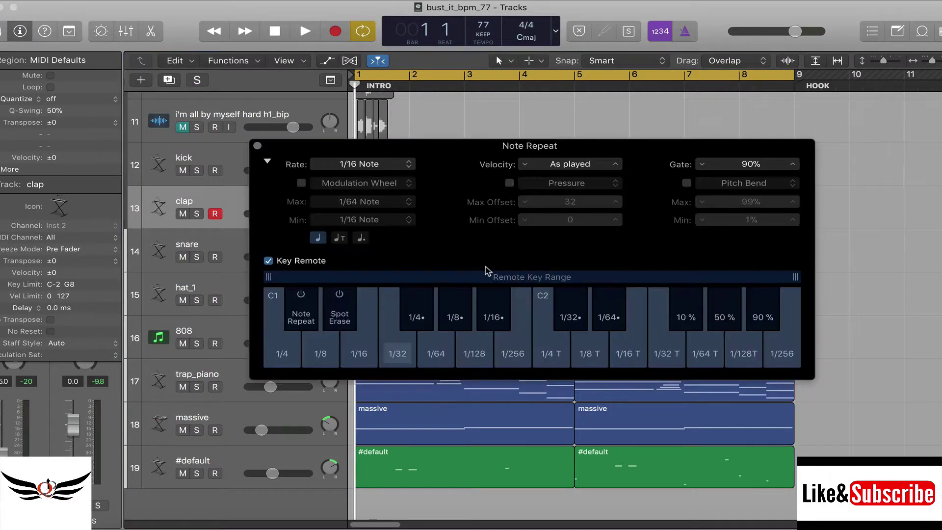
{"action": "left_click_drag", "start_coordinate": [461, 171], "coordinate": [425, 142]}
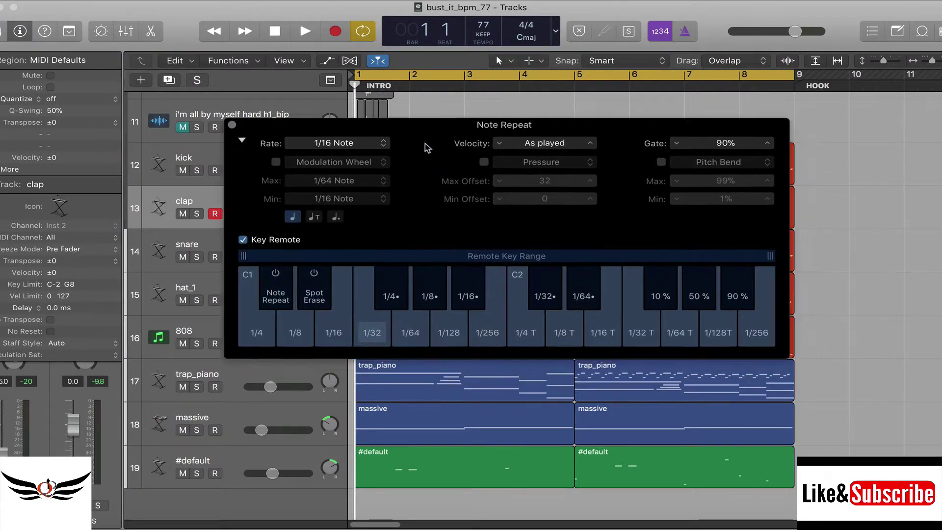
{"action": "left_click", "coordinate": [230, 134]}
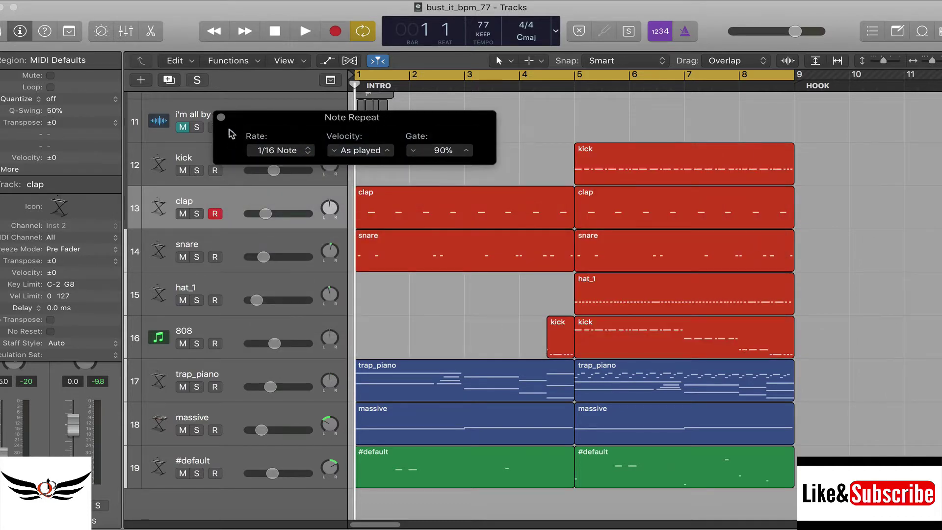
{"action": "left_click", "coordinate": [231, 134]}
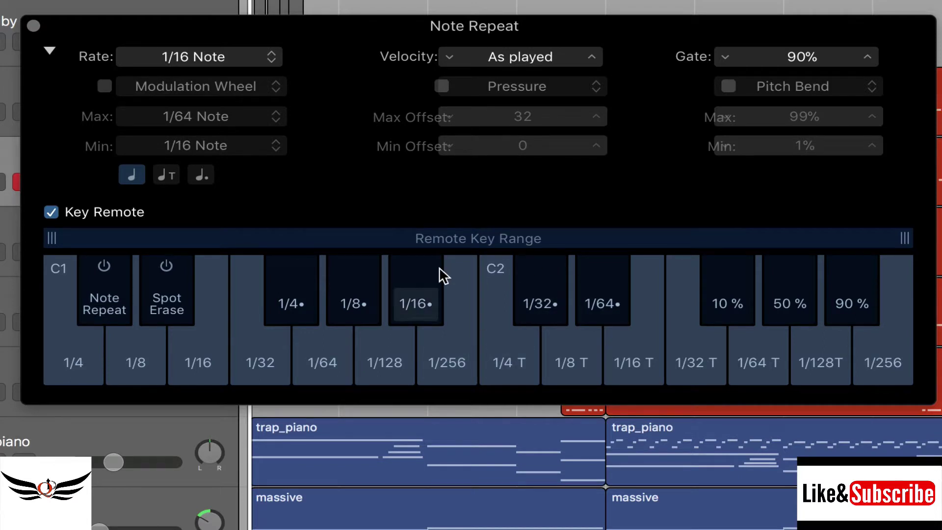
{"action": "left_click_drag", "start_coordinate": [904, 240], "coordinate": [470, 259]}
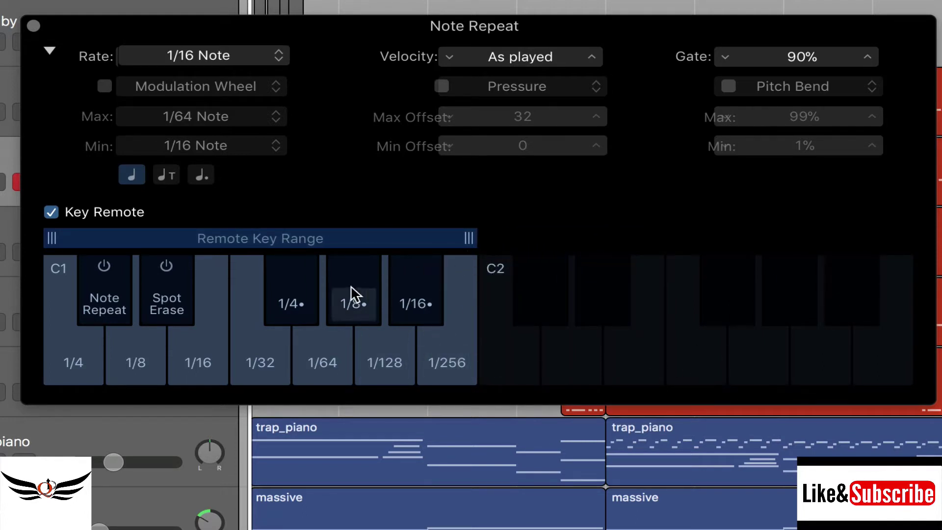
{"action": "left_click_drag", "start_coordinate": [269, 246], "coordinate": [279, 263]}
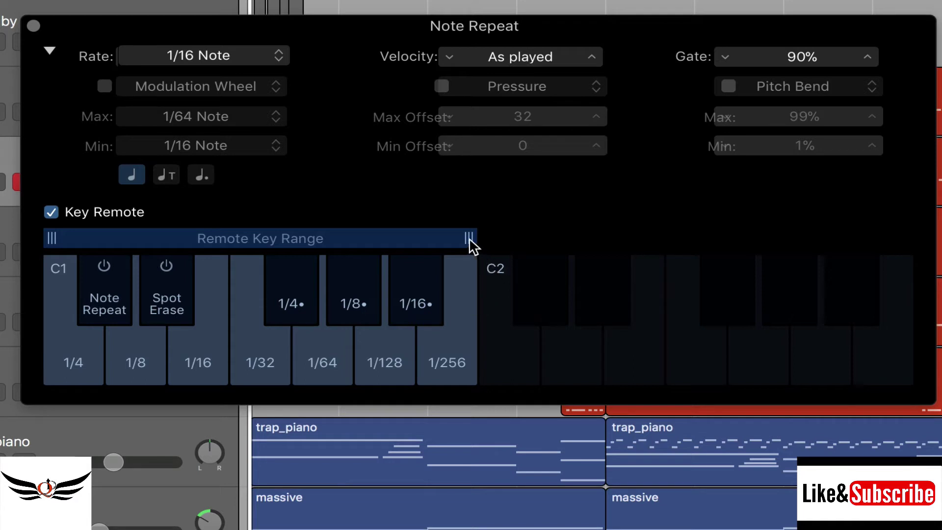
{"action": "left_click_drag", "start_coordinate": [477, 249], "coordinate": [905, 247]}
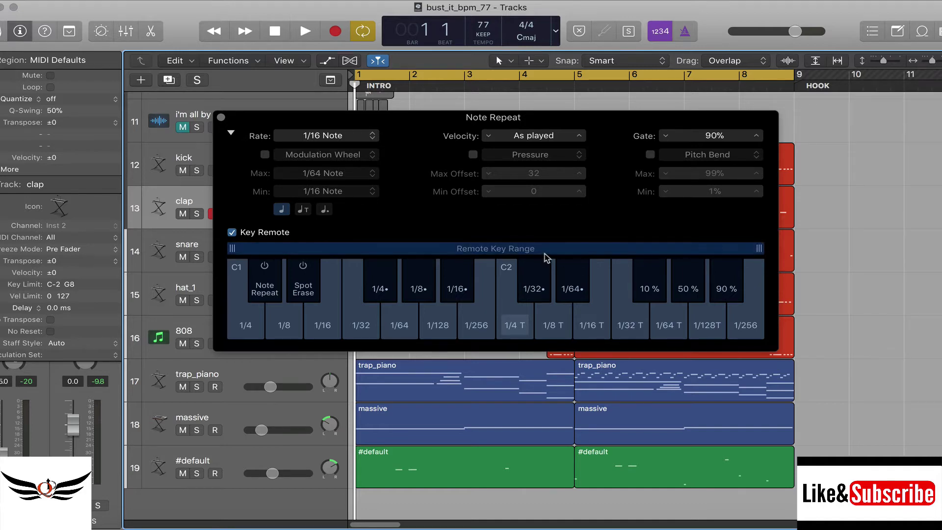
{"action": "mouse_move", "coordinate": [547, 250]}
{"action": "left_mouse_down"}
{"action": "mouse_move", "coordinate": [785, 257]}
{"action": "mouse_move", "coordinate": [552, 260]}
{"action": "left_mouse_up"}
{"action": "left_click_drag", "start_coordinate": [759, 249], "coordinate": [489, 251]}
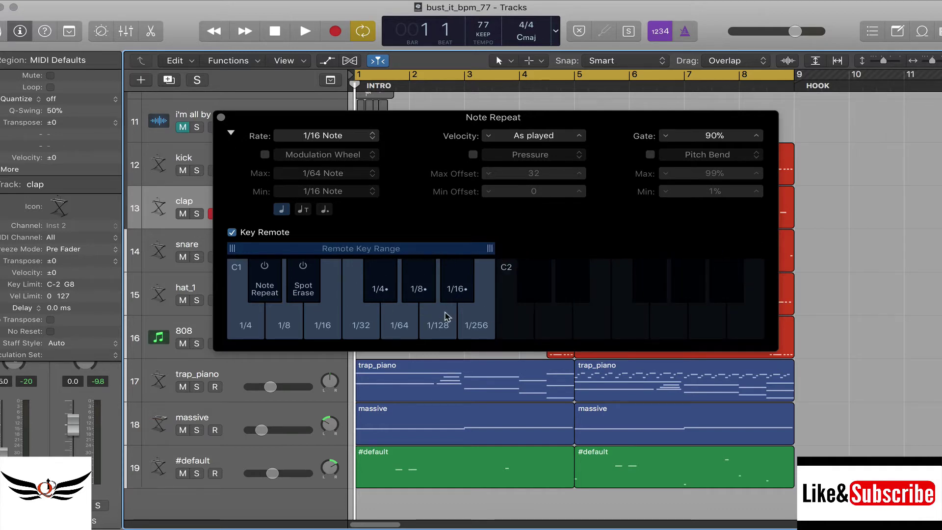
{"action": "left_click_drag", "start_coordinate": [491, 249], "coordinate": [753, 295]}
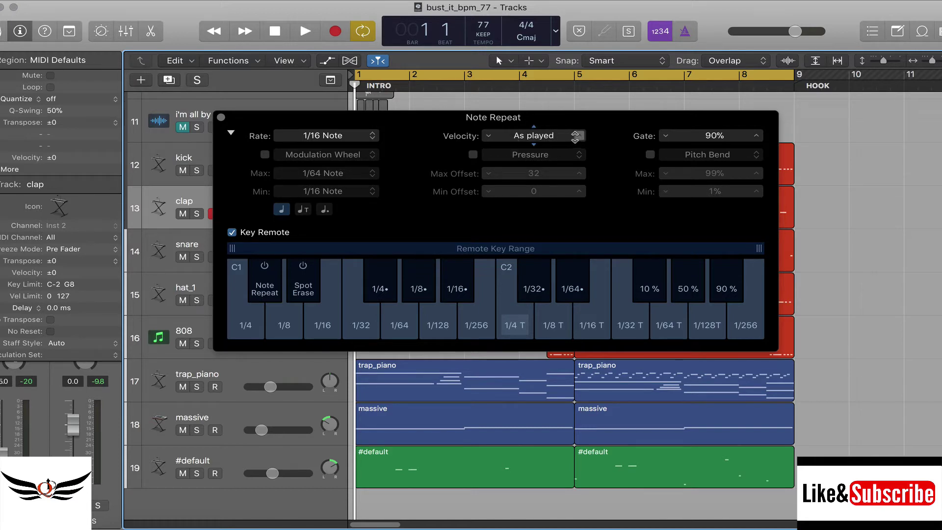
{"action": "left_click", "coordinate": [575, 138]}
{"action": "double_click", "coordinate": [529, 139]}
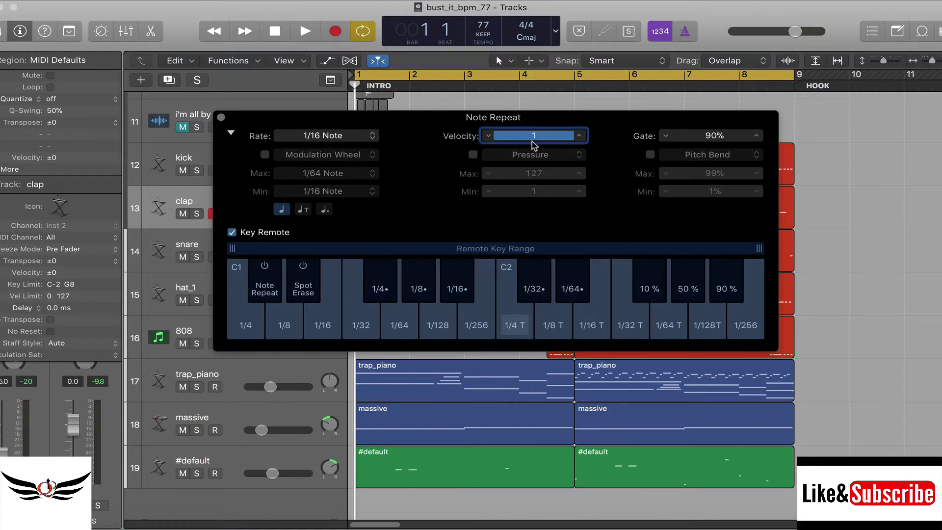
{"action": "left_click", "coordinate": [489, 136]}
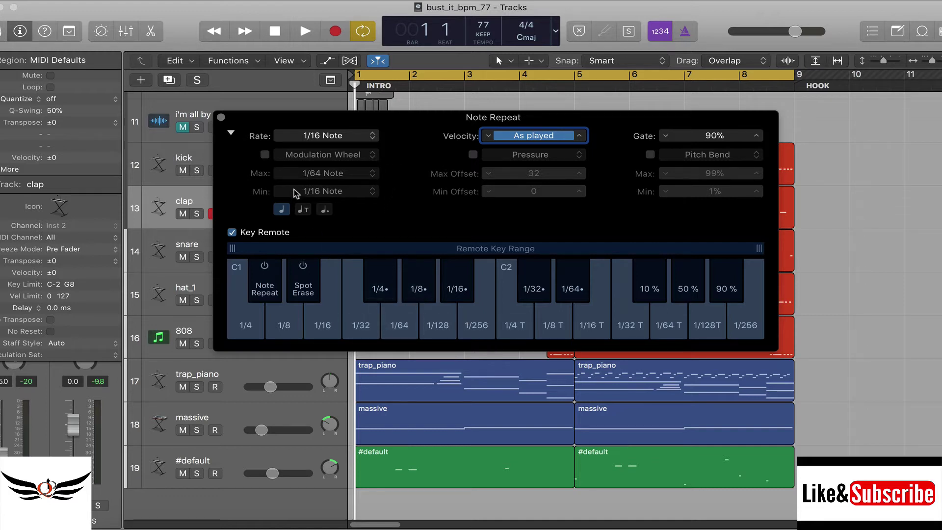
{"action": "left_click", "coordinate": [265, 155]}
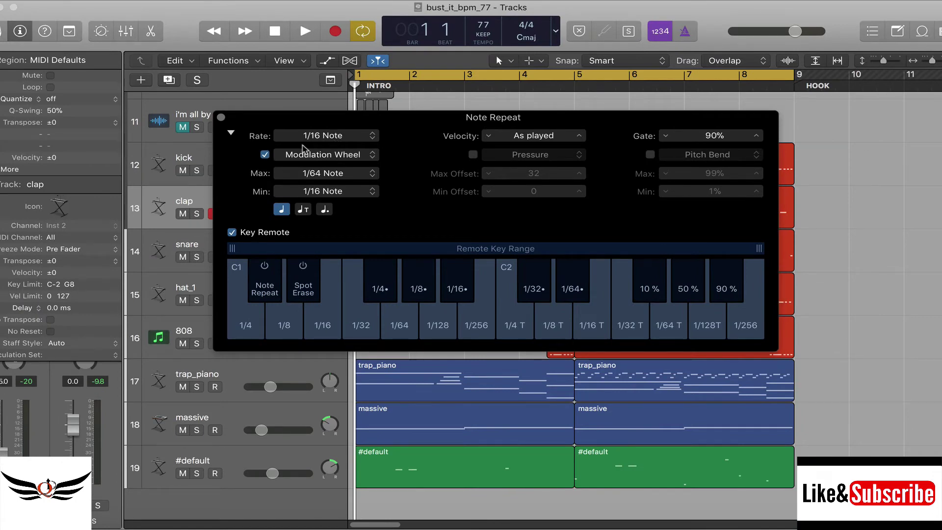
Stop the modulation wheel controlling the repeat rate and close the Note Repeat window
{"action": "left_click", "coordinate": [265, 155]}
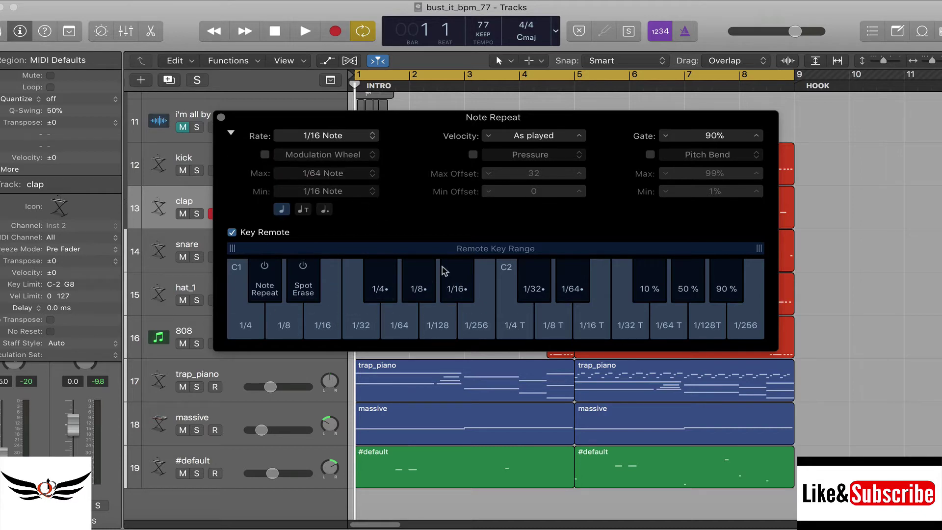
{"action": "key", "text": "super+w"}
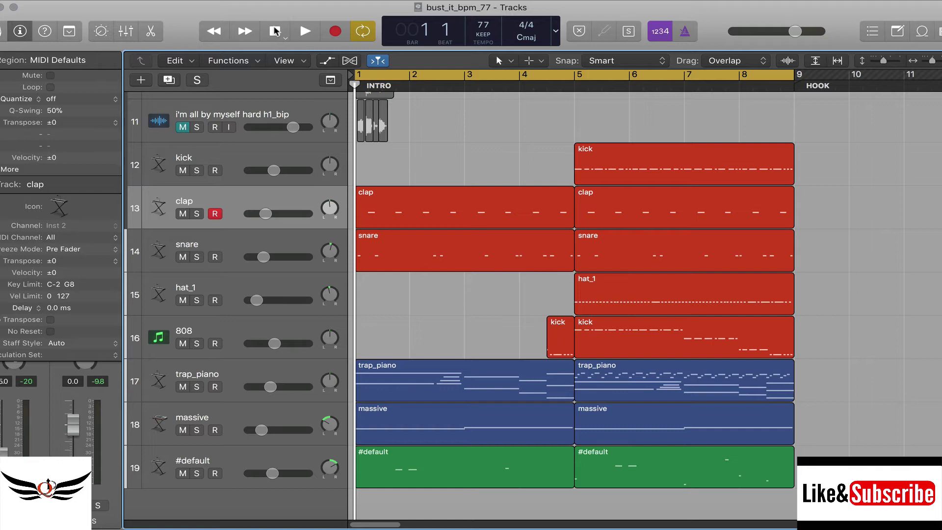
{"action": "key", "text": "space"}
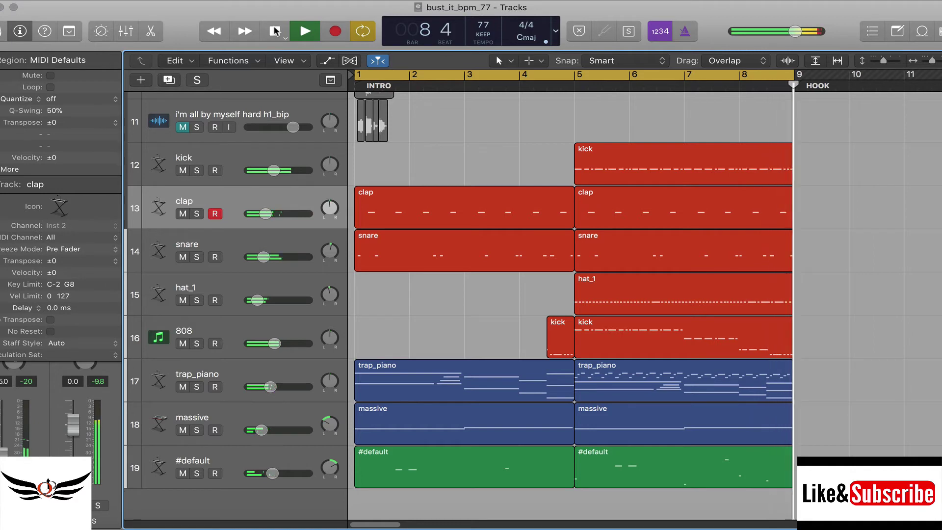
{"action": "left_click", "coordinate": [274, 31]}
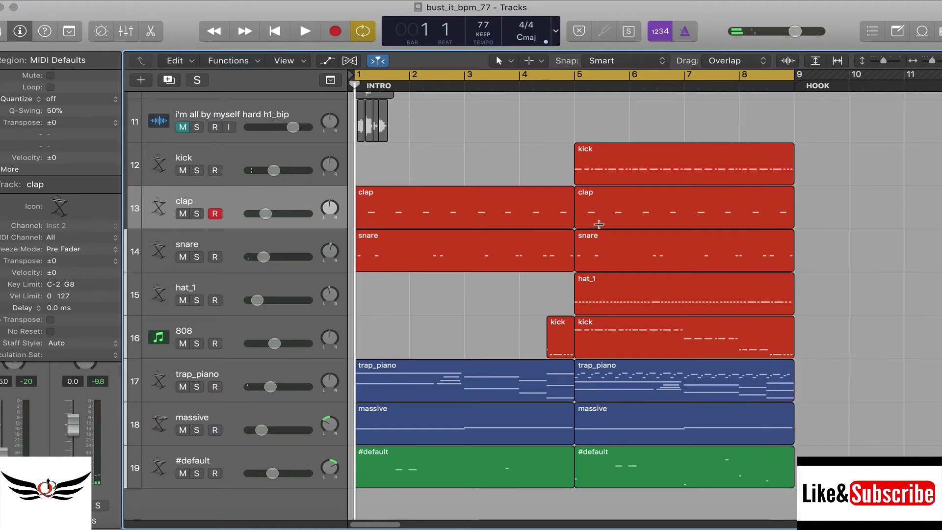
Move the old hat_1 region to bar 9, reopen Note Repeat, and park it below the hat_1 lane
{"action": "left_click_drag", "start_coordinate": [681, 291], "coordinate": [842, 308]}
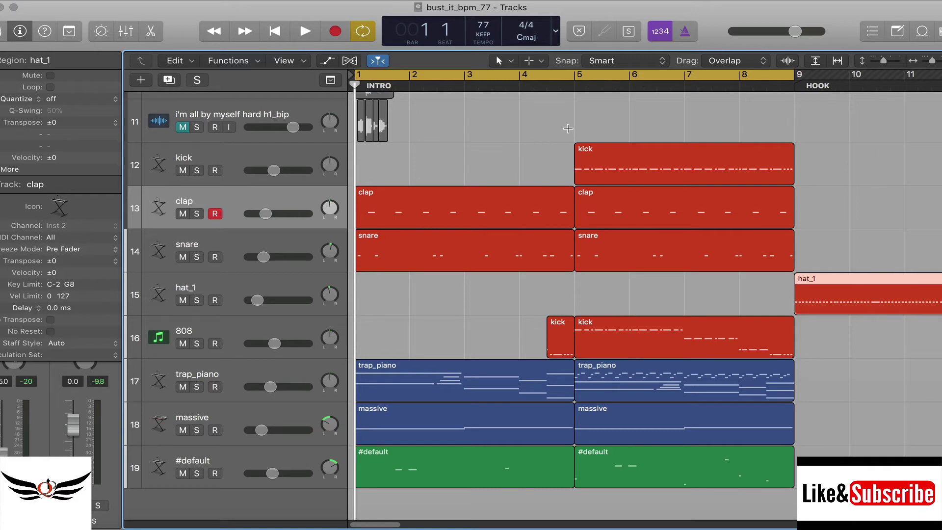
{"action": "key", "text": "alt+n"}
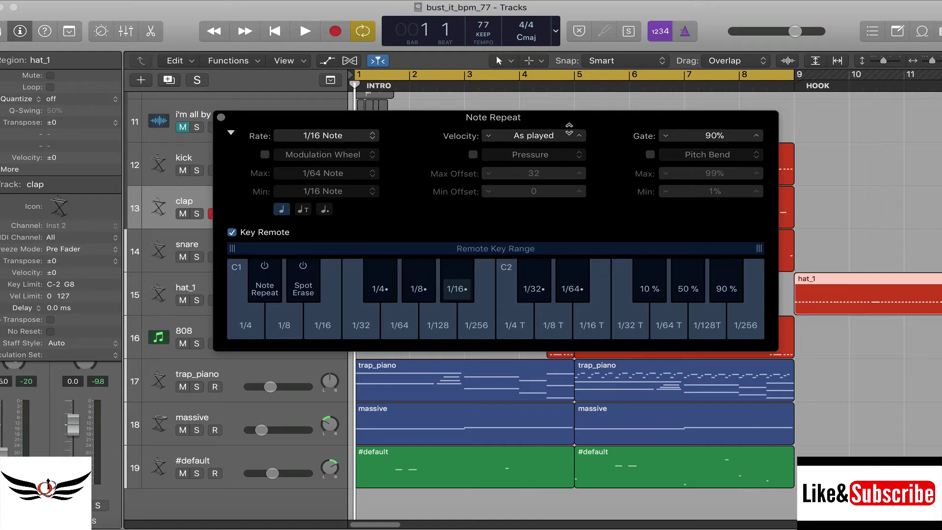
{"action": "left_click_drag", "start_coordinate": [262, 121], "coordinate": [197, 97]}
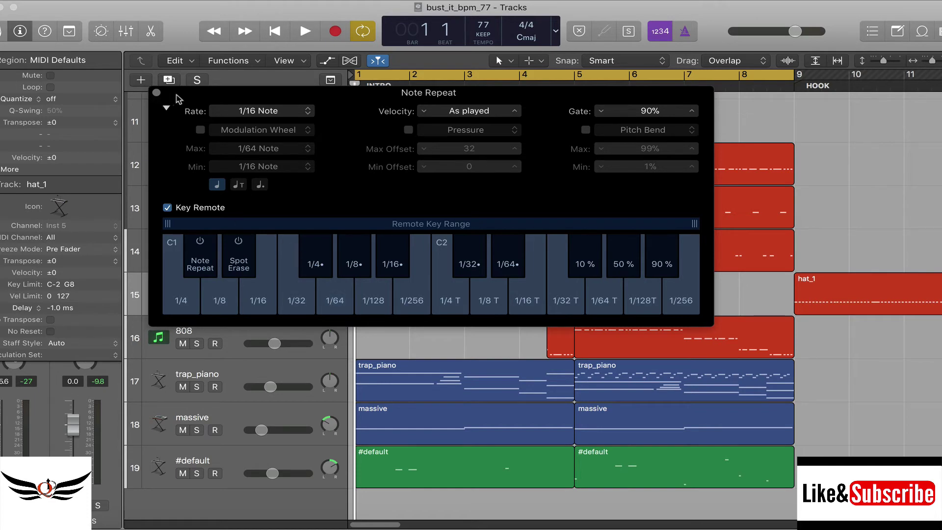
{"action": "left_click_drag", "start_coordinate": [184, 98], "coordinate": [242, 372]}
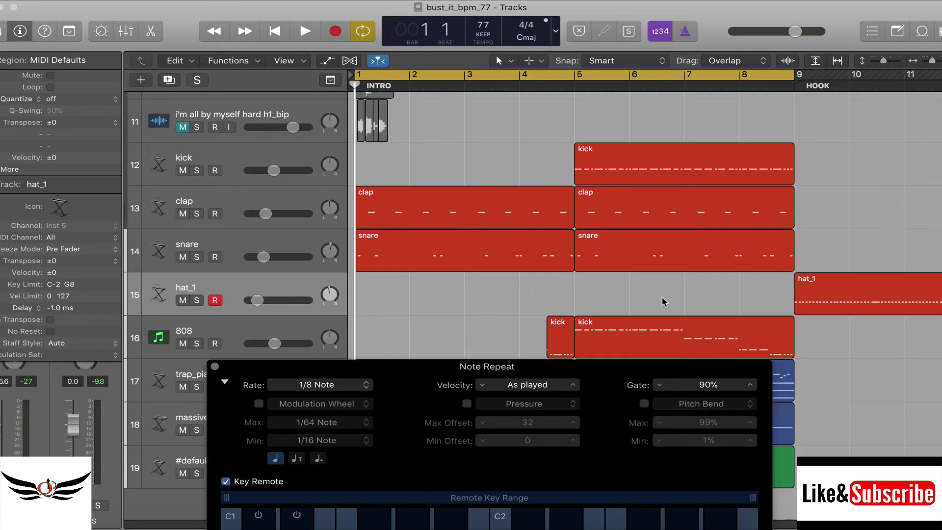
{"action": "left_click_drag", "start_coordinate": [503, 362], "coordinate": [507, 282]}
{"action": "left_click_drag", "start_coordinate": [423, 304], "coordinate": [422, 313]}
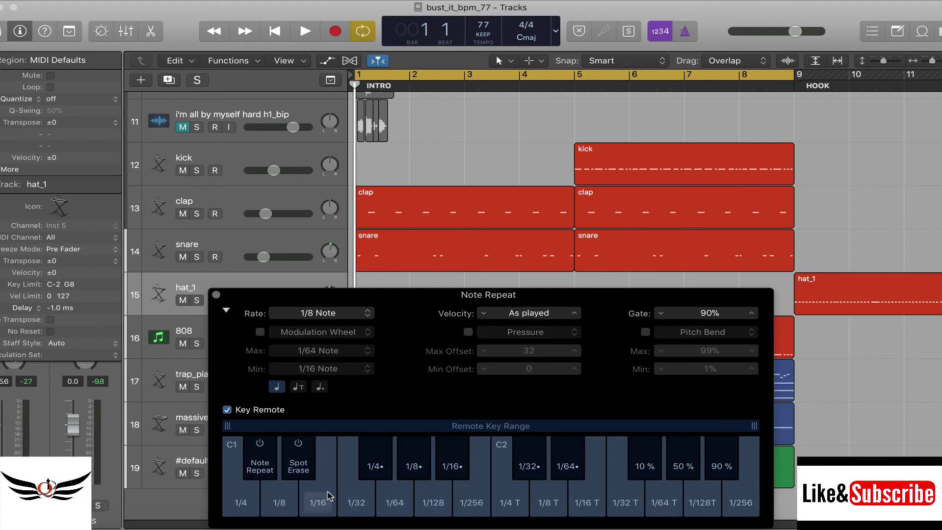
{"action": "left_click_drag", "start_coordinate": [427, 318], "coordinate": [444, 423]}
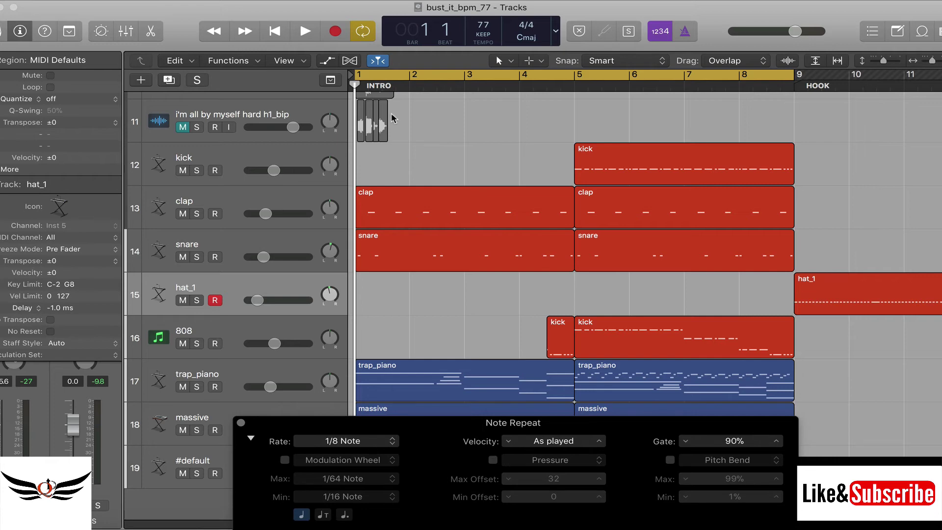
Record a Note Repeat hi-hat roll on hat_1, then trim the new region to start at bar 5
{"action": "key", "text": "r"}
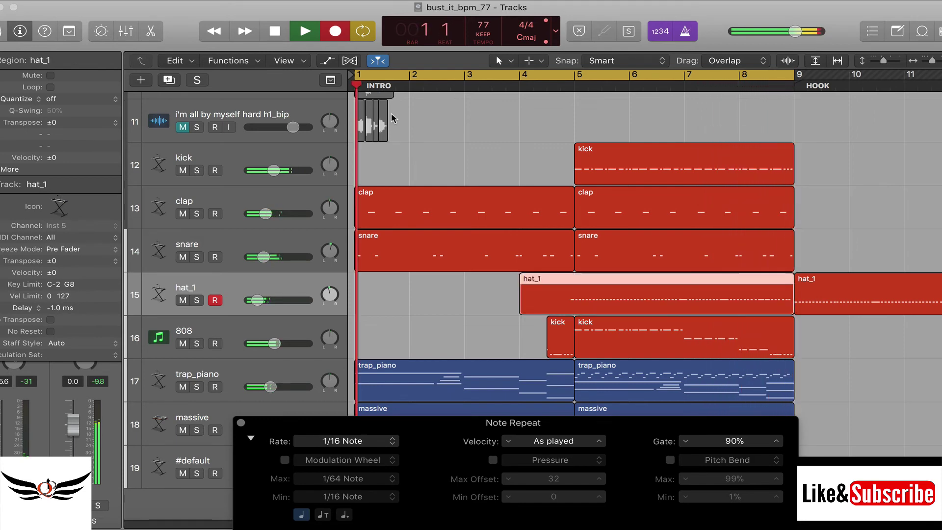
{"action": "key", "text": "space"}
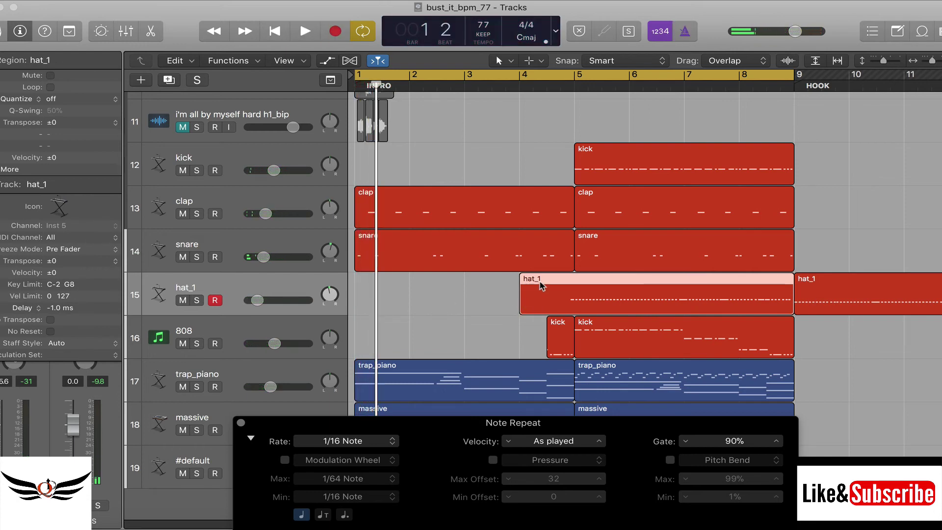
{"action": "left_click_drag", "start_coordinate": [521, 307], "coordinate": [574, 308]}
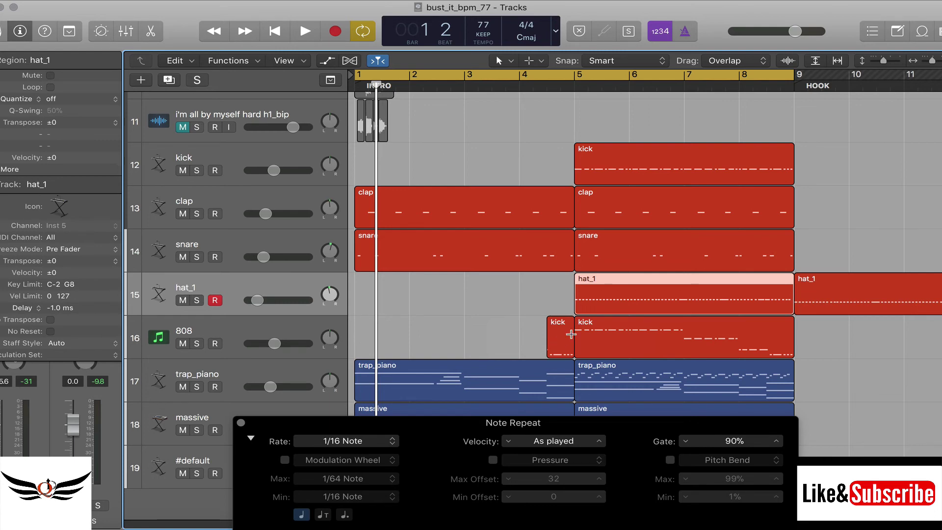
Close Note Repeat and open the hat_1 region in an enlarged, zoomed-out Piano Roll
{"action": "left_click", "coordinate": [241, 423]}
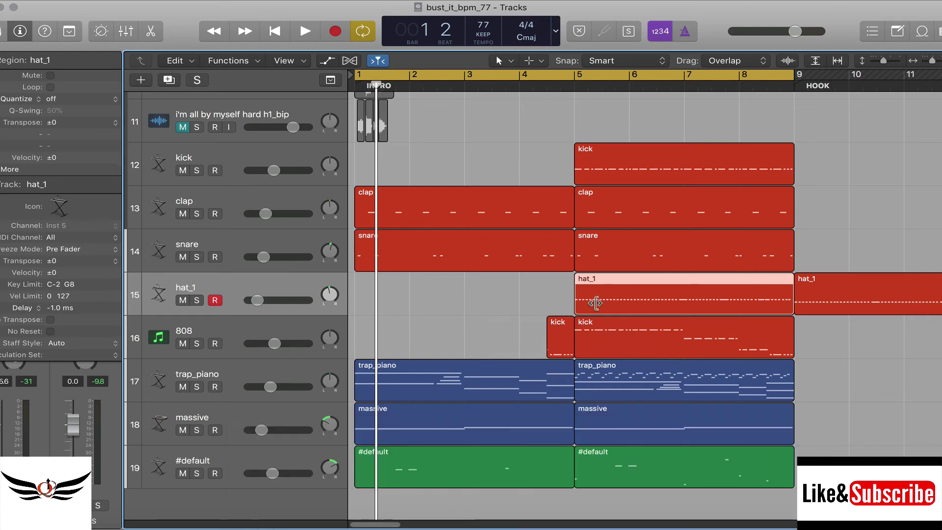
{"action": "double_click", "coordinate": [610, 292]}
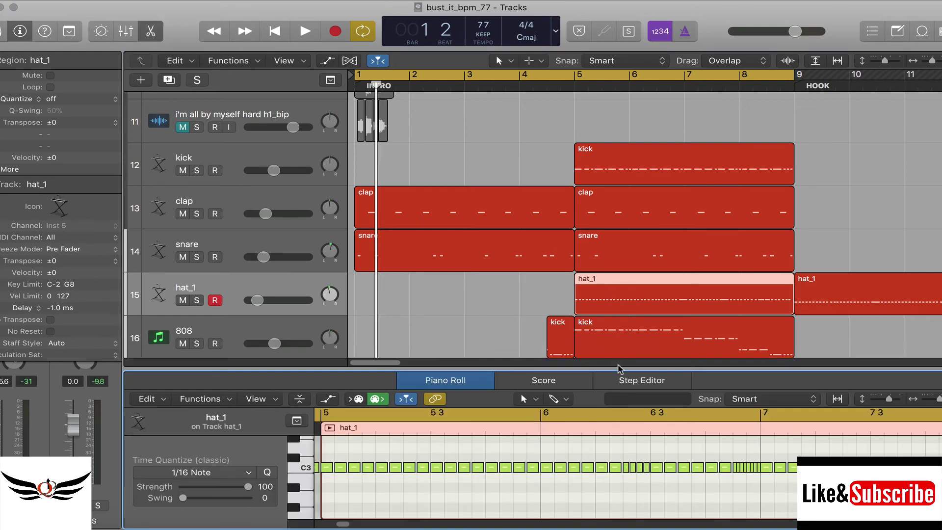
{"action": "left_click_drag", "start_coordinate": [618, 368], "coordinate": [619, 116]}
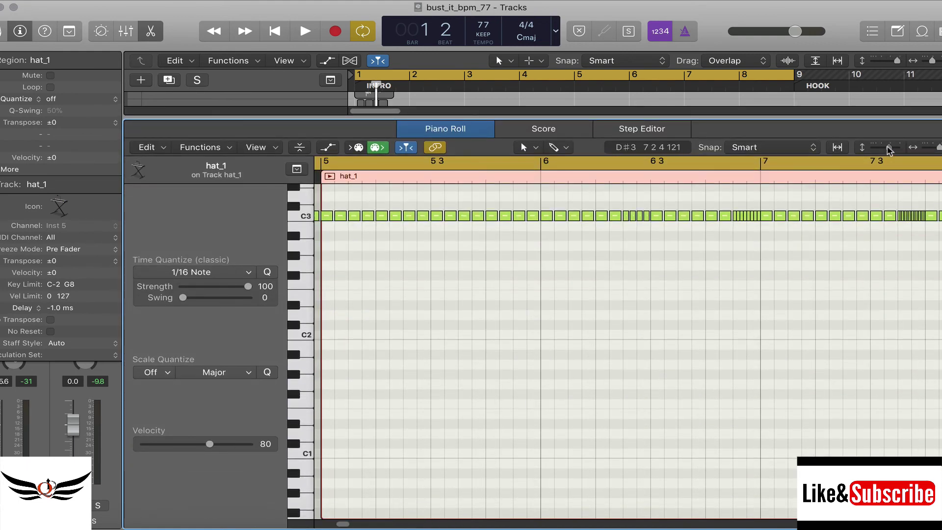
{"action": "left_click_drag", "start_coordinate": [889, 147], "coordinate": [936, 148]}
Select all 97 hi-hat notes, transpose them down an octave to C2, and play back
{"action": "mouse_move", "coordinate": [732, 314]}
{"action": "left_mouse_down"}
{"action": "mouse_move", "coordinate": [370, 248]}
{"action": "mouse_move", "coordinate": [318, 220]}
{"action": "left_mouse_up"}
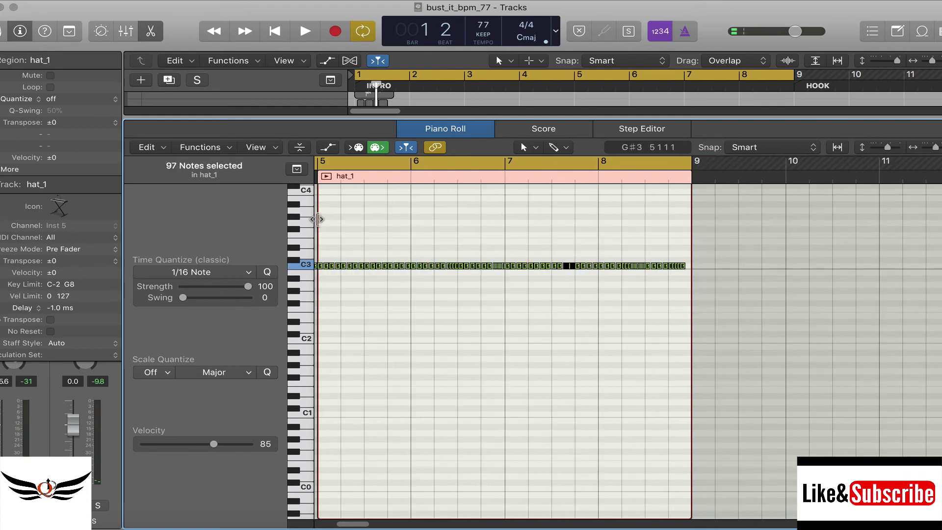
{"action": "key", "text": "alt+shift+Down"}
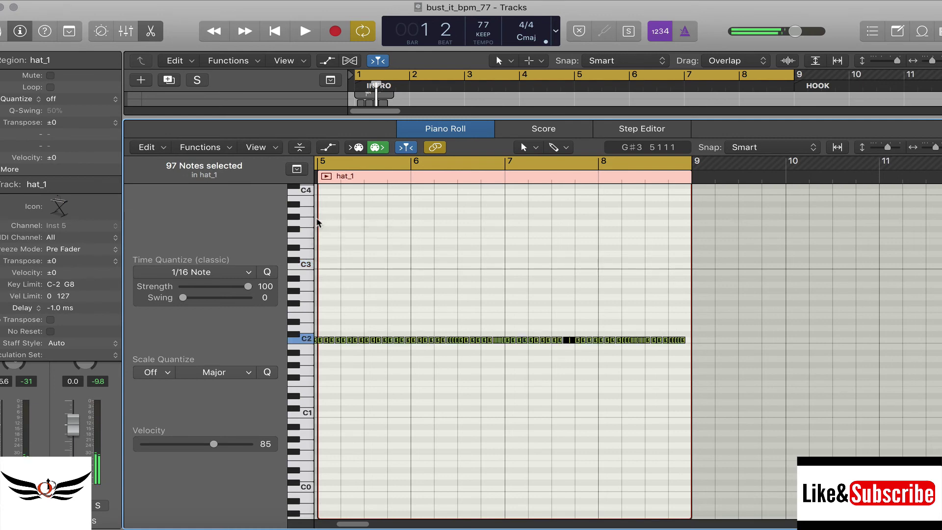
{"action": "key", "text": "space"}
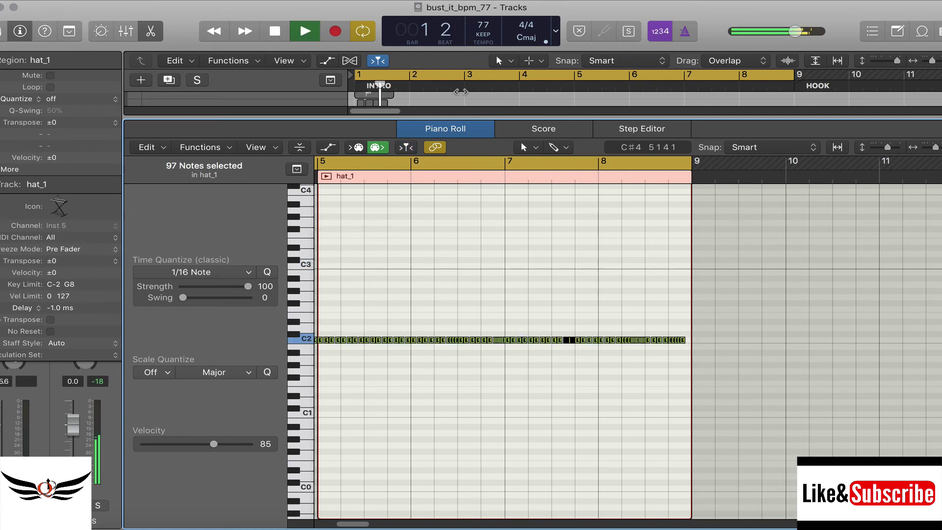
{"action": "left_click_drag", "start_coordinate": [461, 118], "coordinate": [467, 278]}
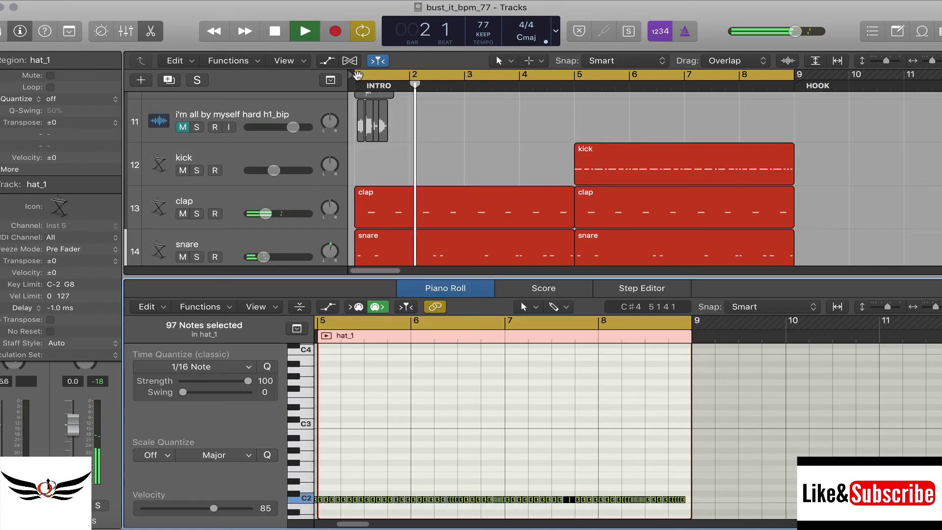
Set the cycle range to bars 5–9, audition the hi-hat roll, then stop playback
{"action": "left_click_drag", "start_coordinate": [315, 91], "coordinate": [461, 95]}
{"action": "left_click", "coordinate": [357, 74]}
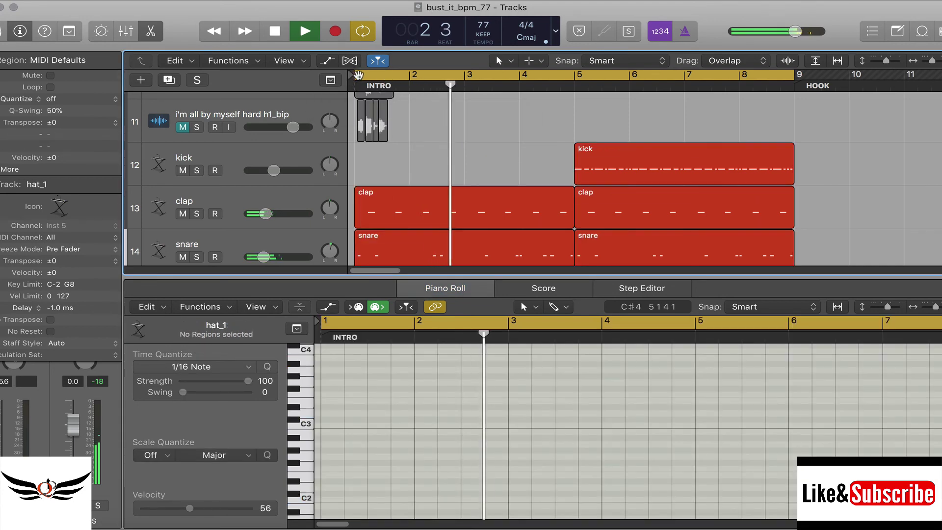
{"action": "left_click_drag", "start_coordinate": [358, 75], "coordinate": [578, 76]}
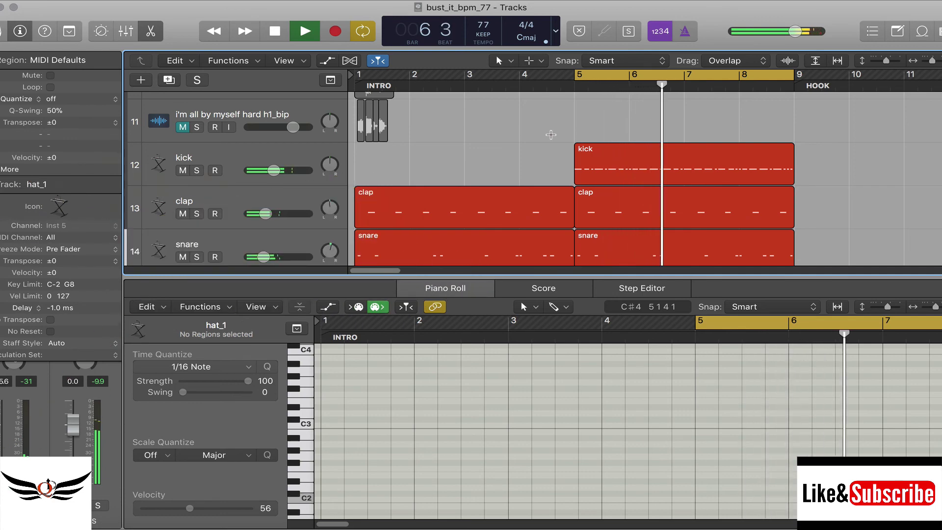
{"action": "scroll", "coordinate": [611, 191], "scroll_direction": "down", "scroll_amount": 3}
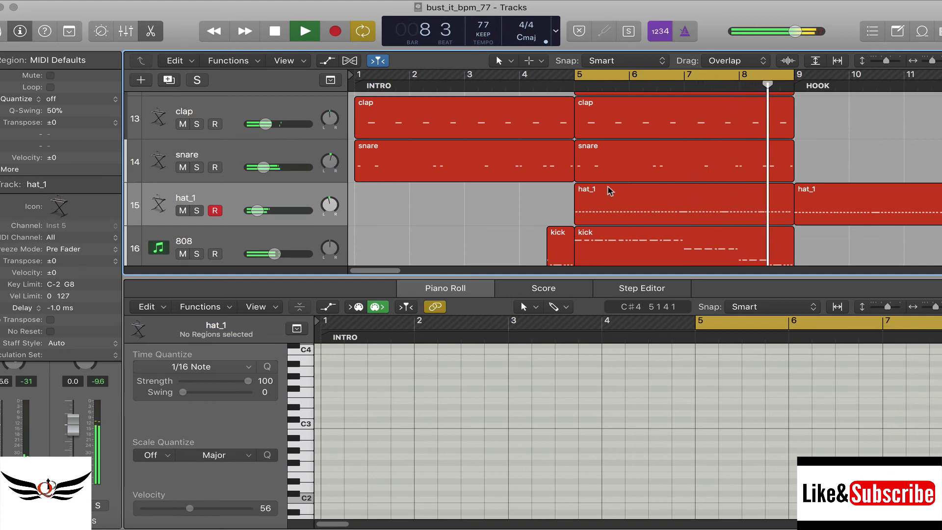
{"action": "left_click", "coordinate": [274, 32]}
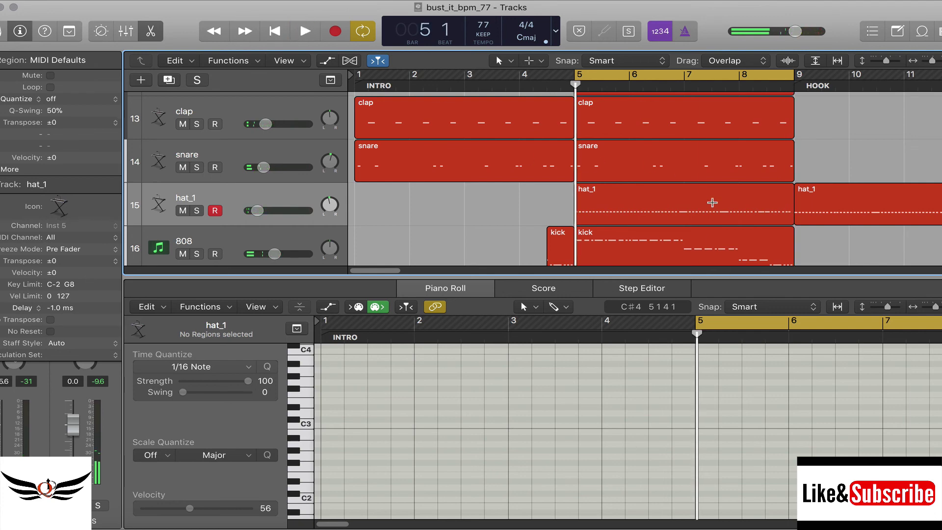
Select the hat_1 region, zoom in horizontally, and check that the first note sits on C2
{"action": "left_click", "coordinate": [715, 203]}
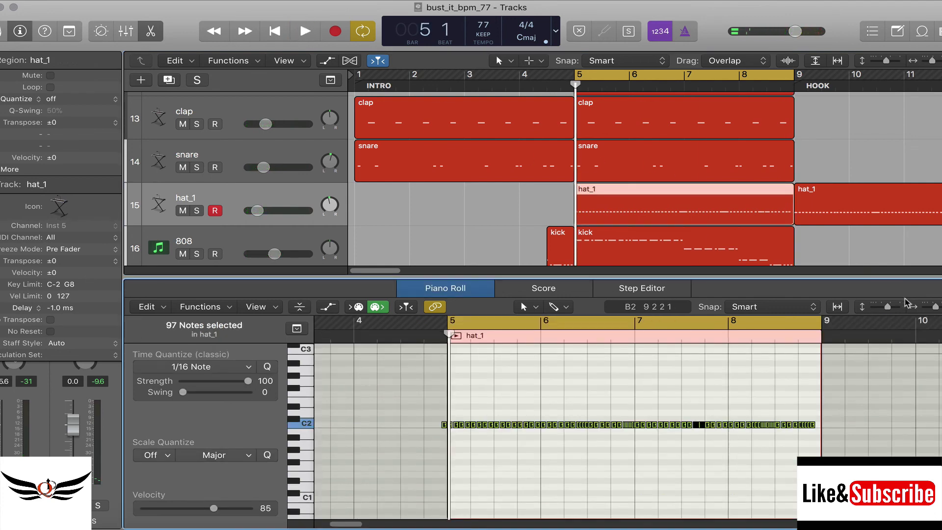
{"action": "left_click", "coordinate": [935, 309]}
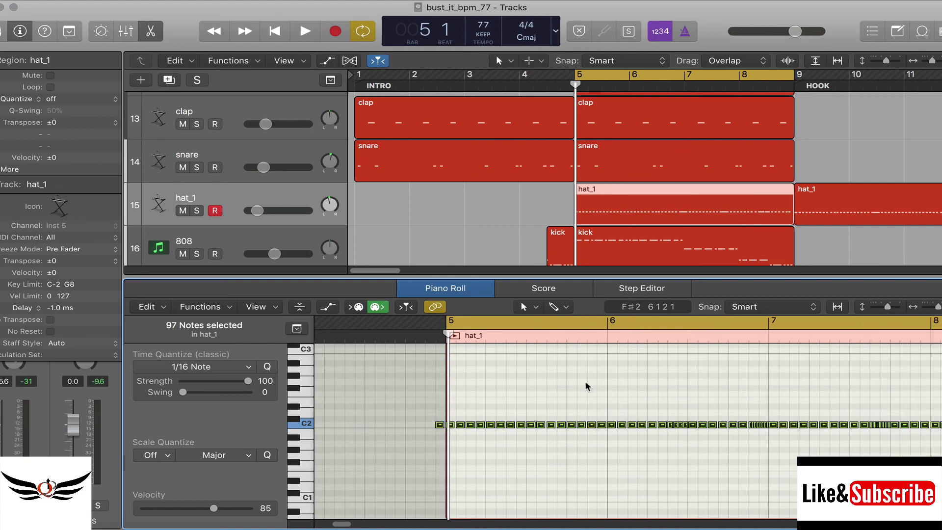
{"action": "left_click_drag", "start_coordinate": [431, 416], "coordinate": [441, 448]}
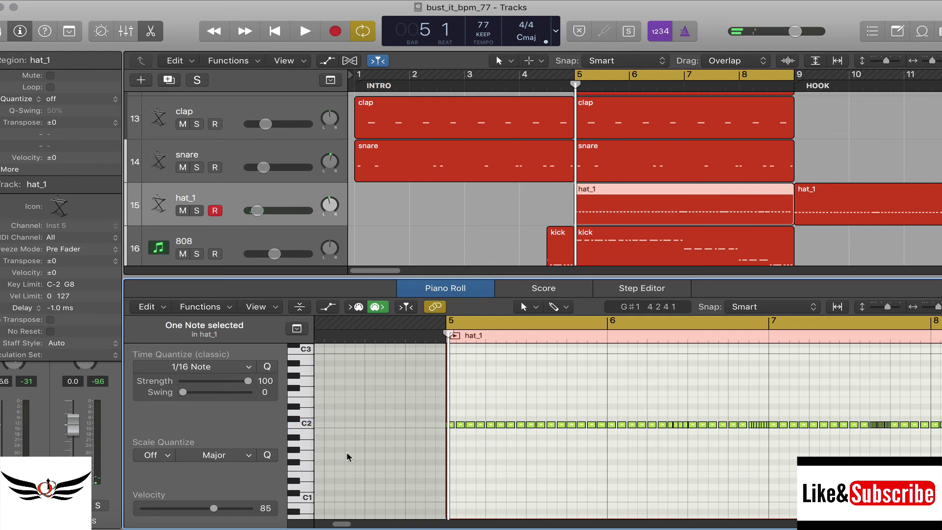
{"action": "left_click_drag", "start_coordinate": [346, 525], "coordinate": [356, 525]}
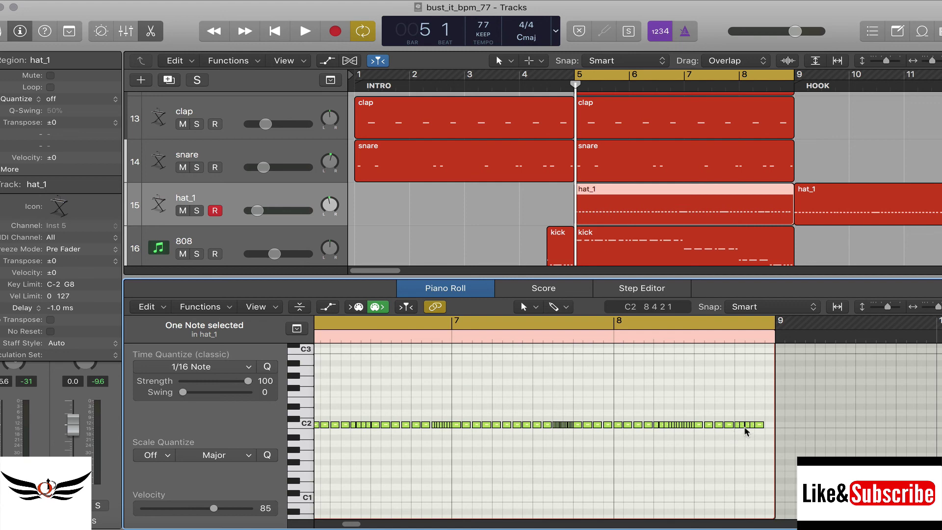
{"action": "mouse_move", "coordinate": [745, 431]}
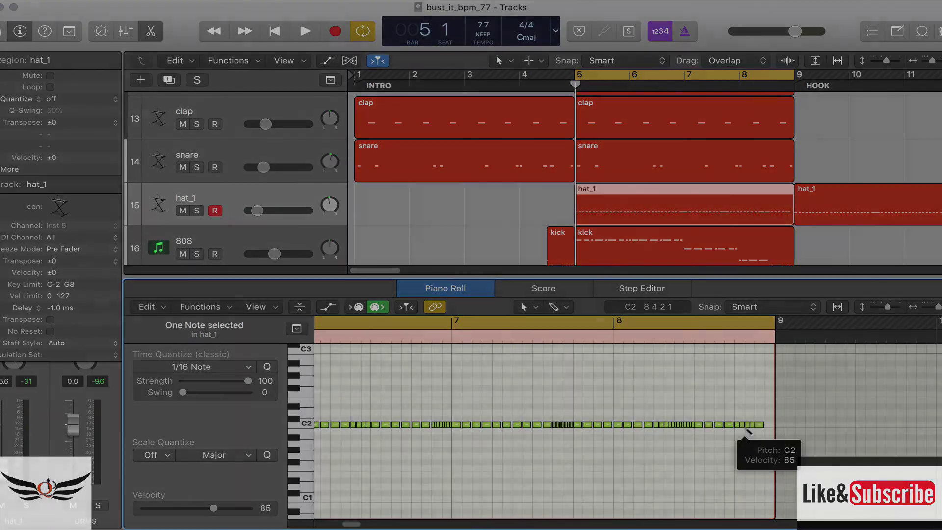